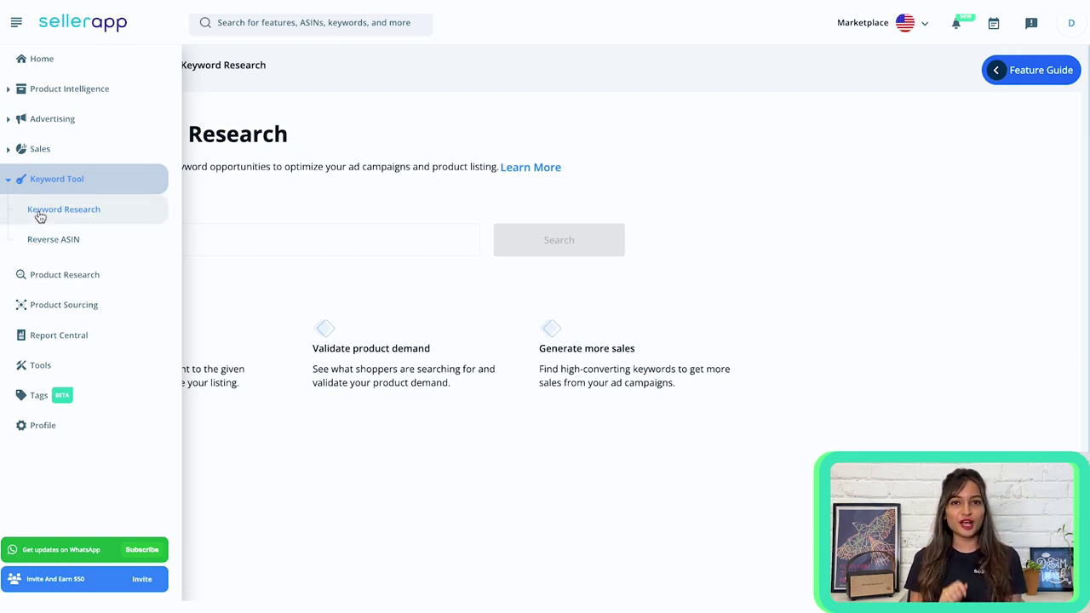
- Open the Keyword Research tool and search for the keyword "table"
click(39, 218)
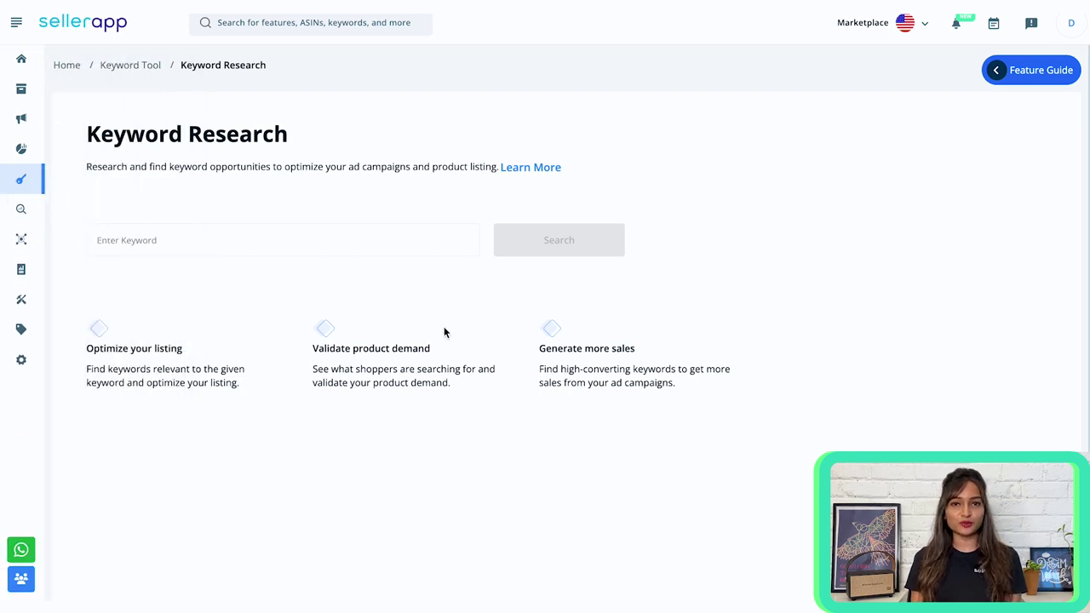
click(282, 239)
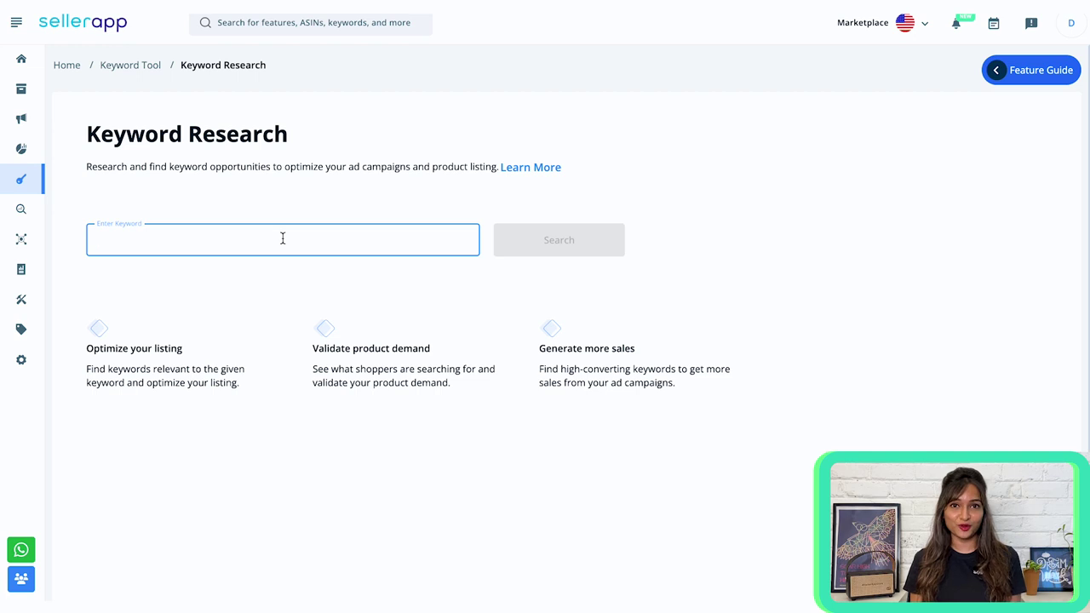
text(table)
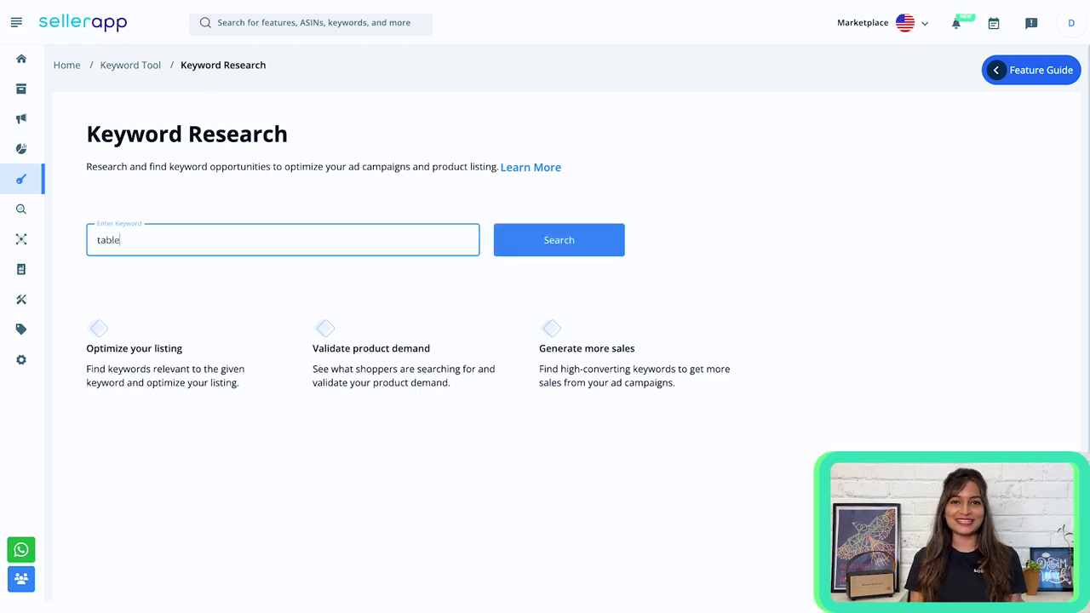
key(Return)
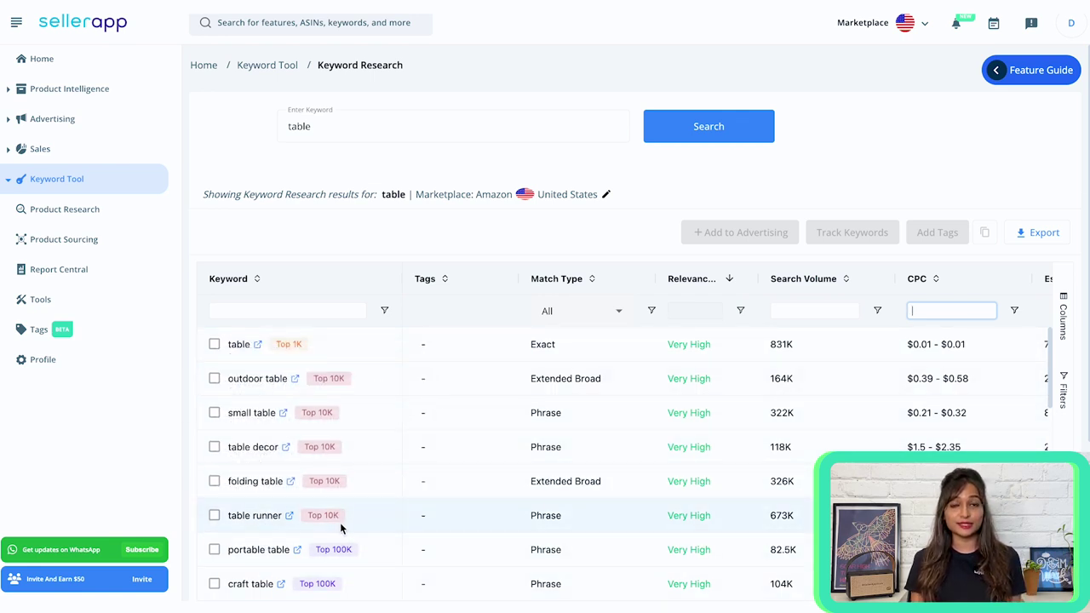
- Look through the keyword results and check the filter options available for match type and relevance
mouse_move(340, 378)
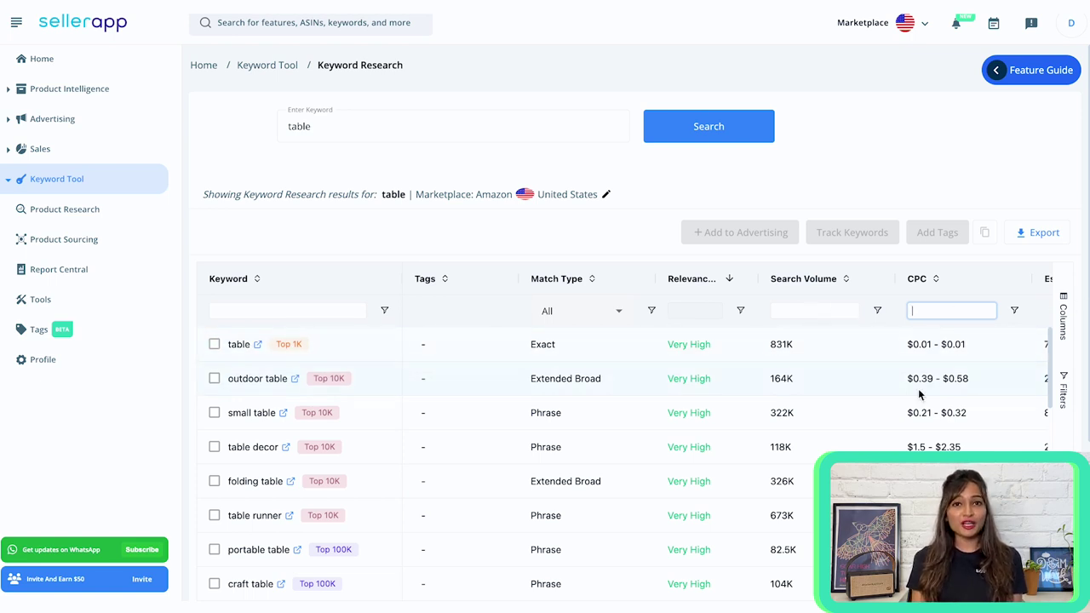
scroll(924, 388, down, 8)
scroll(917, 389, down, 10)
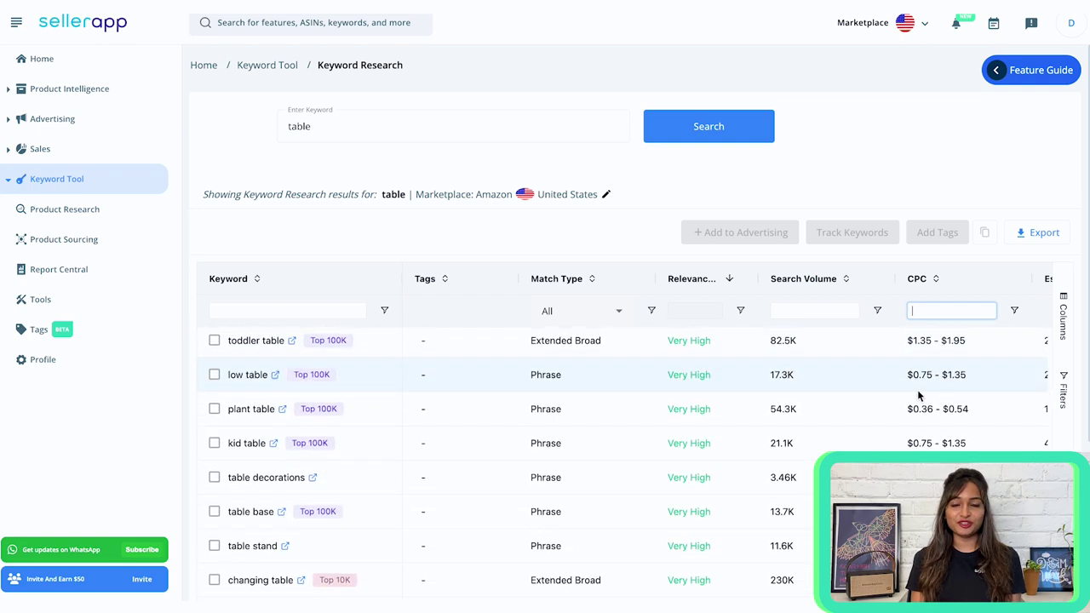
scroll(918, 396, down, 3)
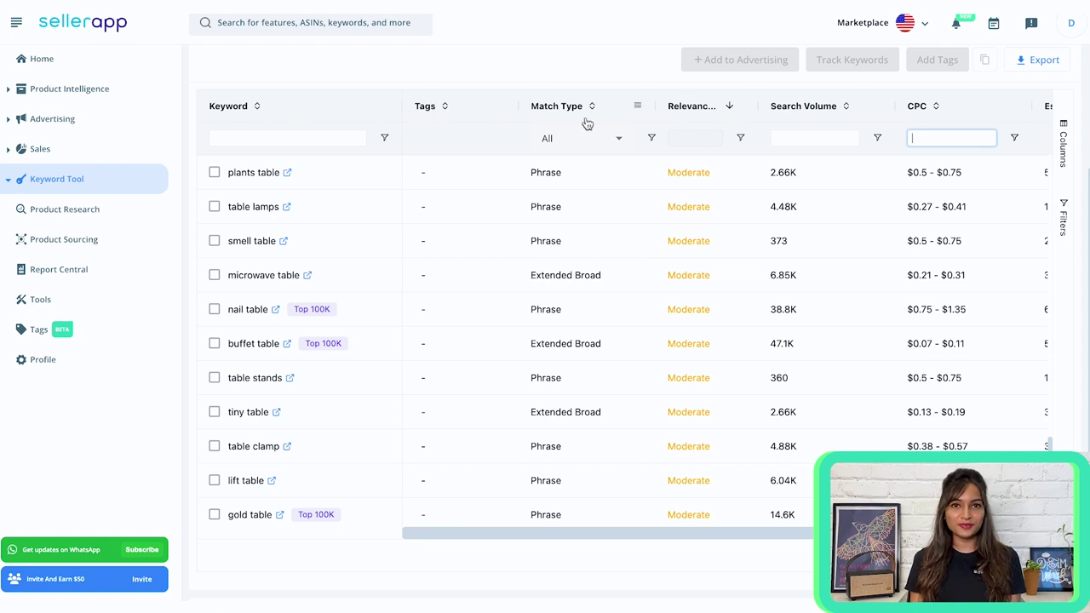
mouse_move(590, 166)
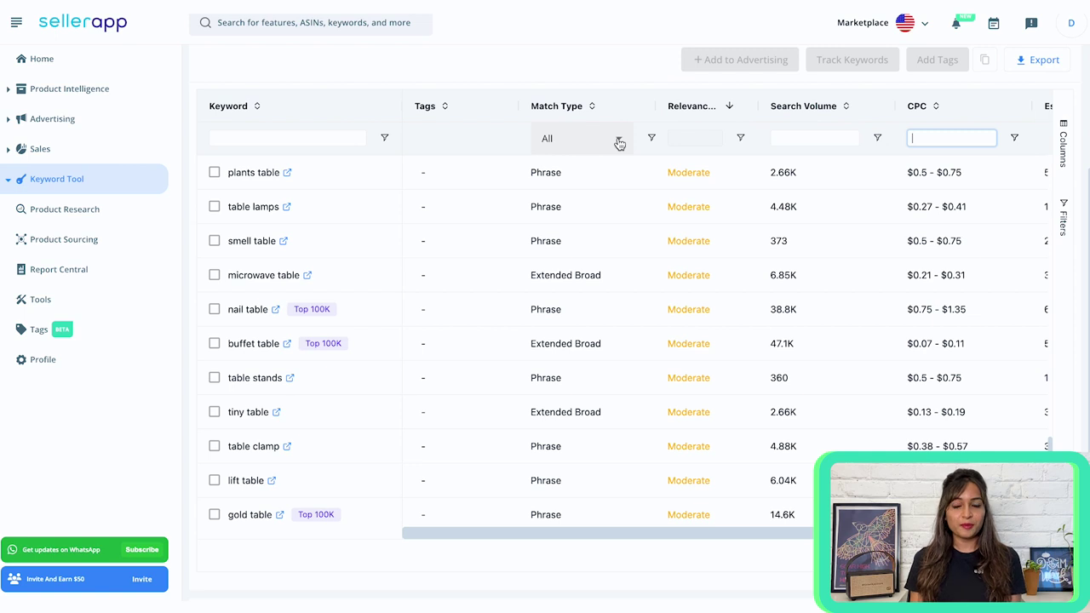
click(619, 141)
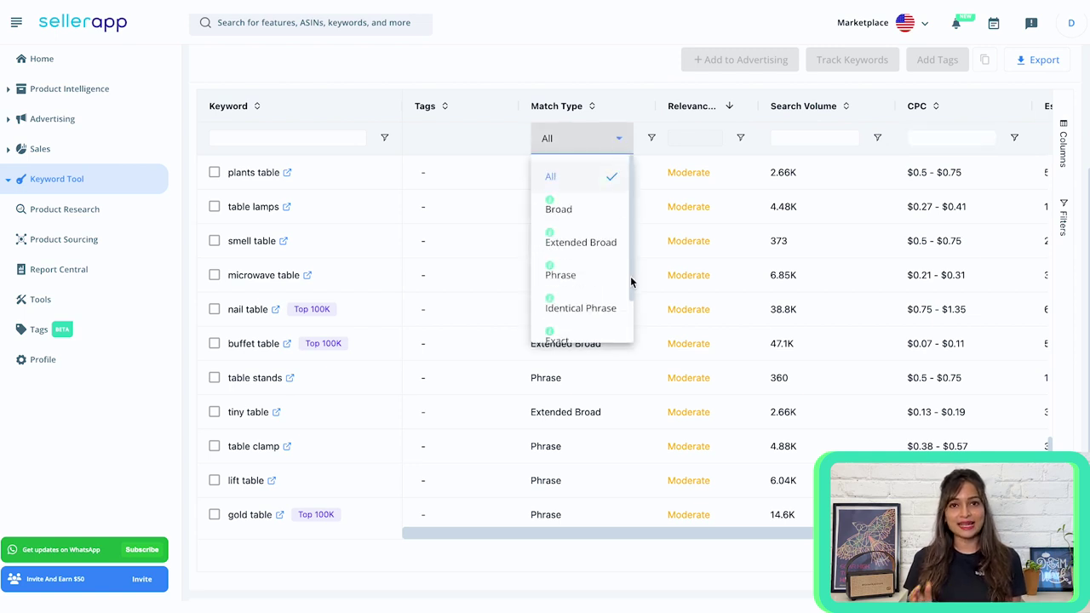
scroll(630, 279, down, 2)
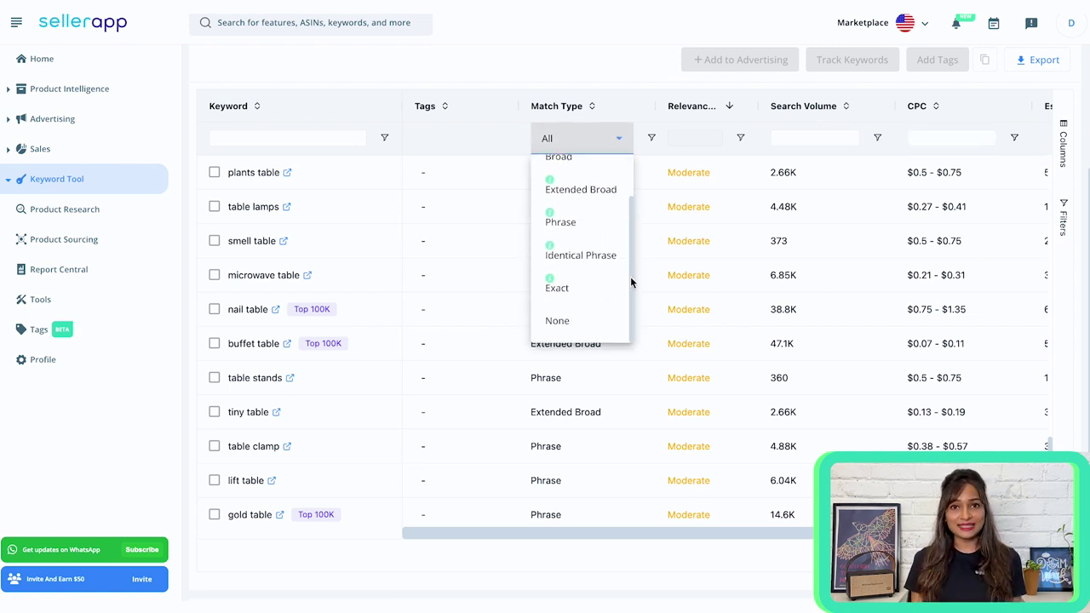
scroll(630, 276, up, 2)
scroll(630, 281, down, 1)
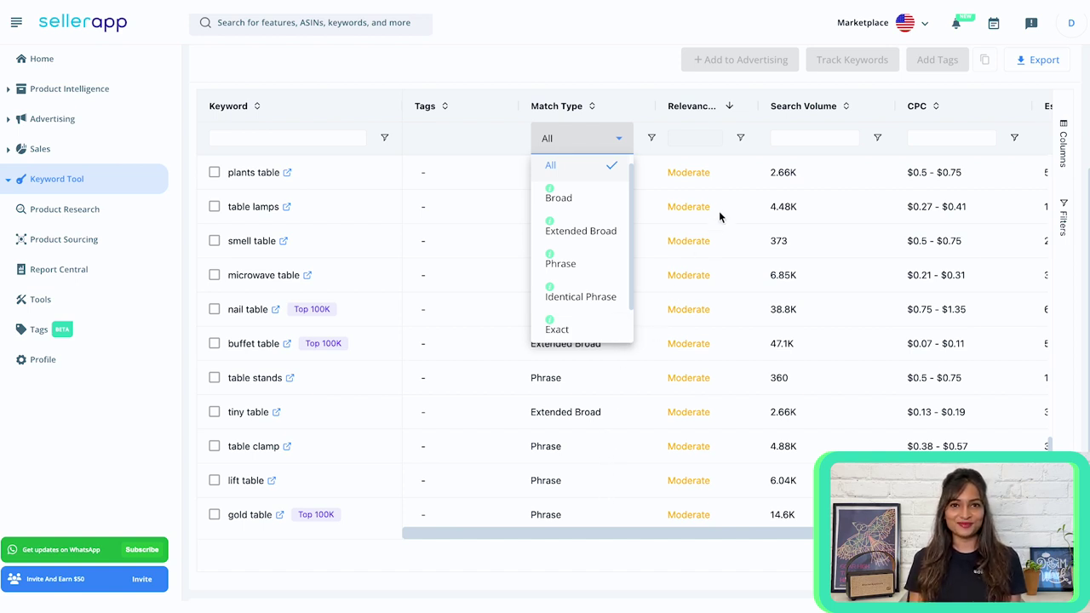
click(741, 141)
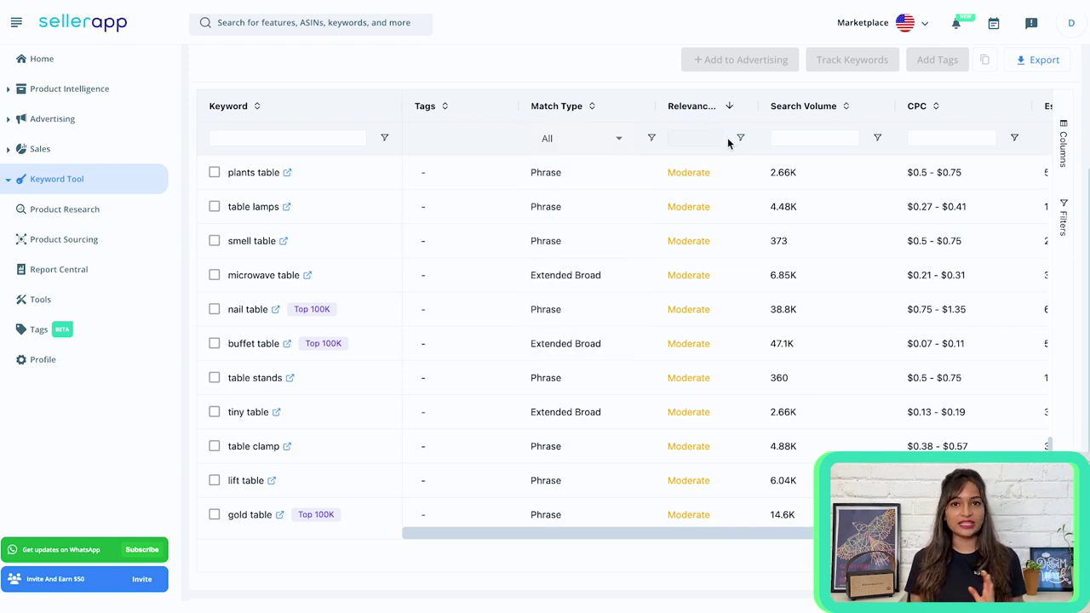
click(700, 143)
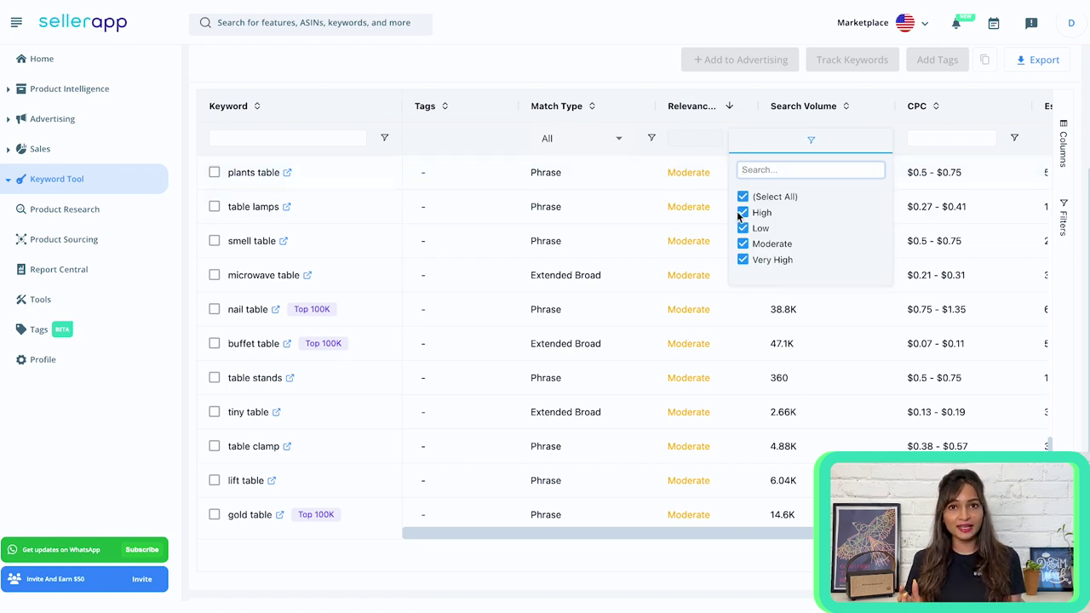
- Sort the keywords by search volume from highest to lowest and review their CPC, estimated orders and conversion rate
click(811, 109)
click(811, 109)
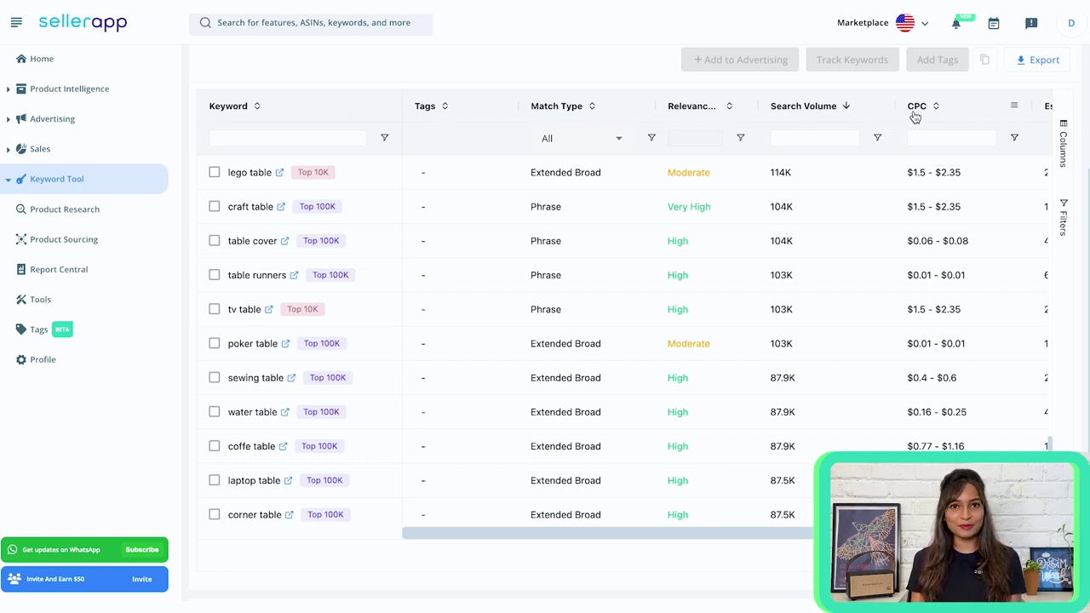
mouse_move(915, 117)
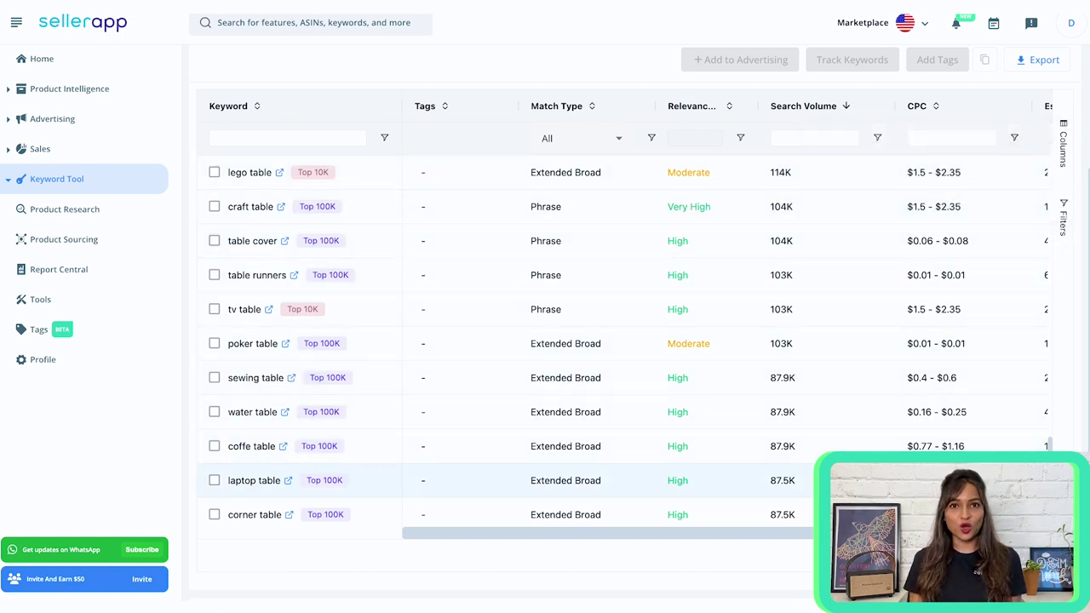
scroll(830, 240, right, 5)
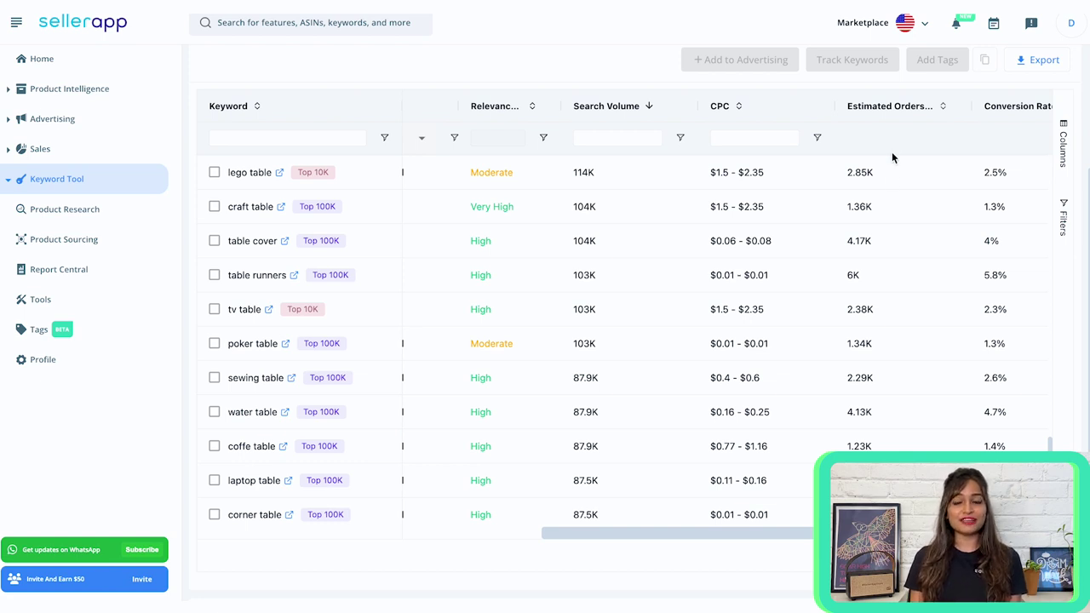
scroll(891, 151, right, 2)
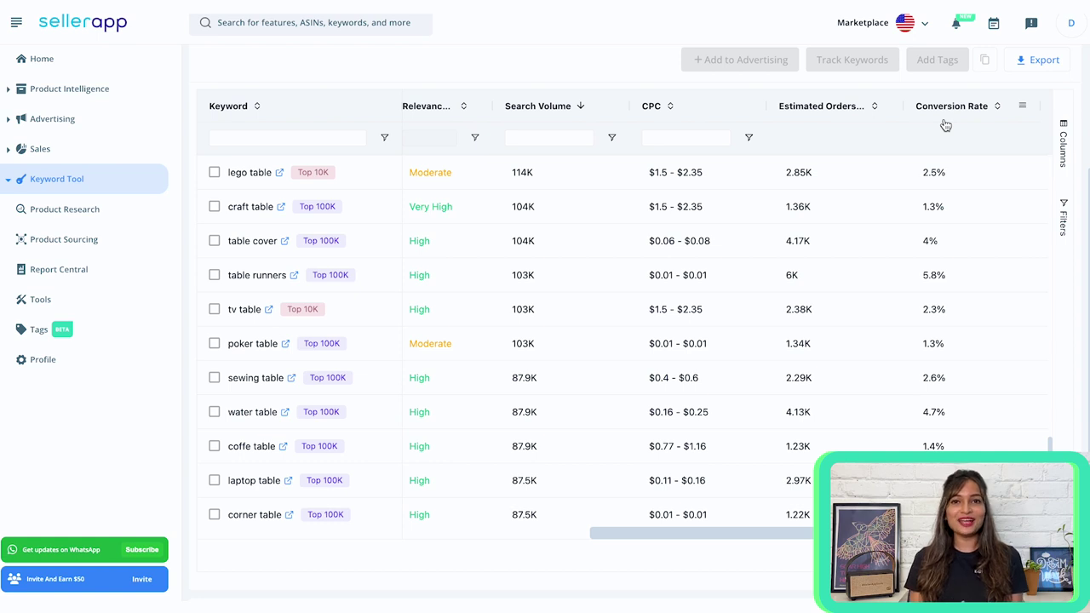
mouse_move(945, 125)
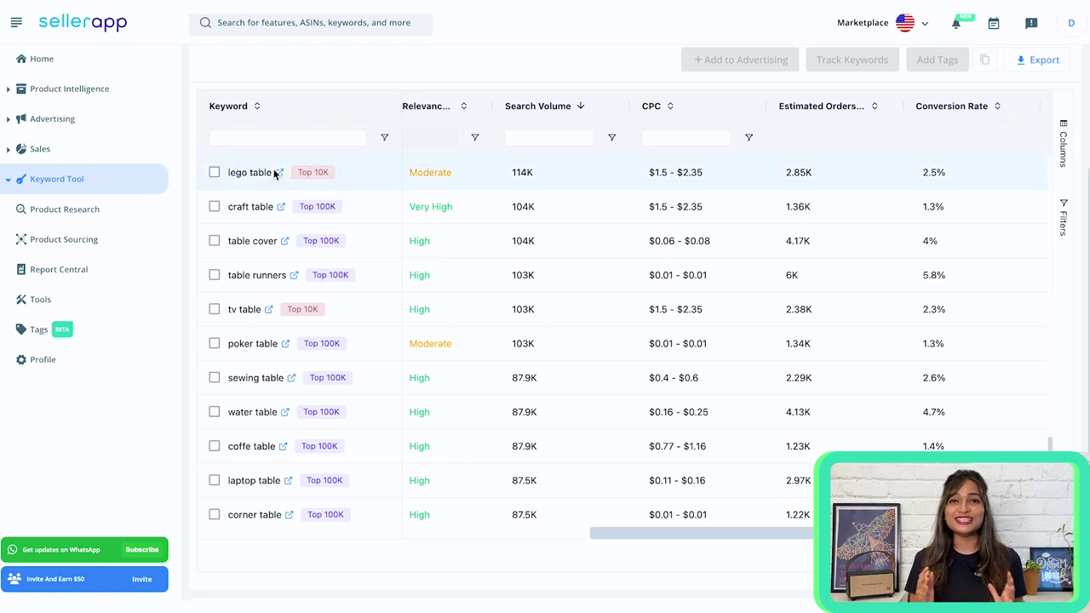
- Select the keywords "craft table" and "table cover" and view the tagging options for them without adding any tags
click(213, 207)
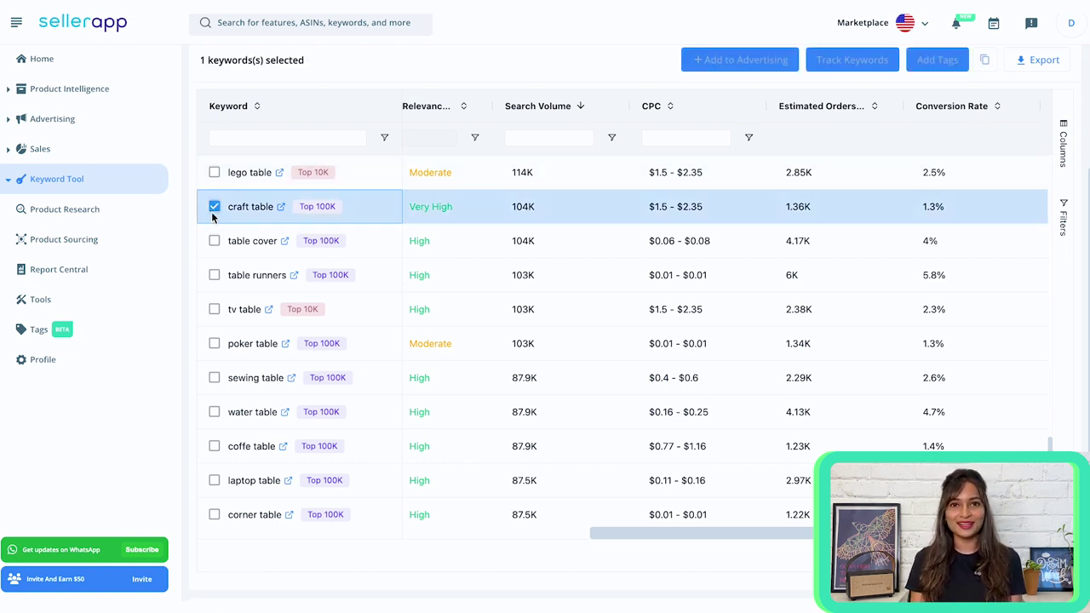
click(214, 240)
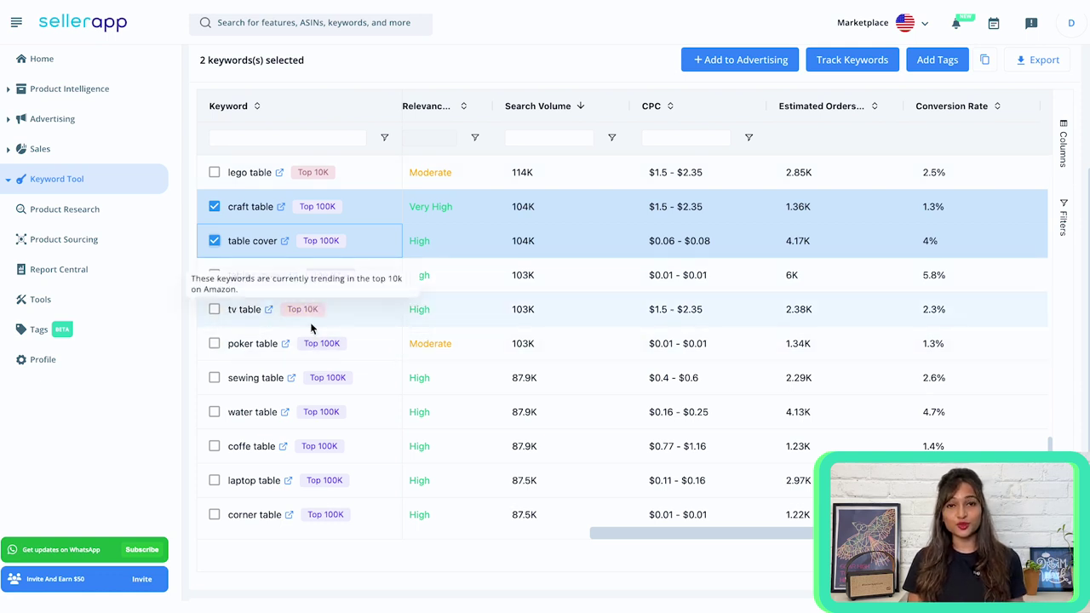
click(946, 63)
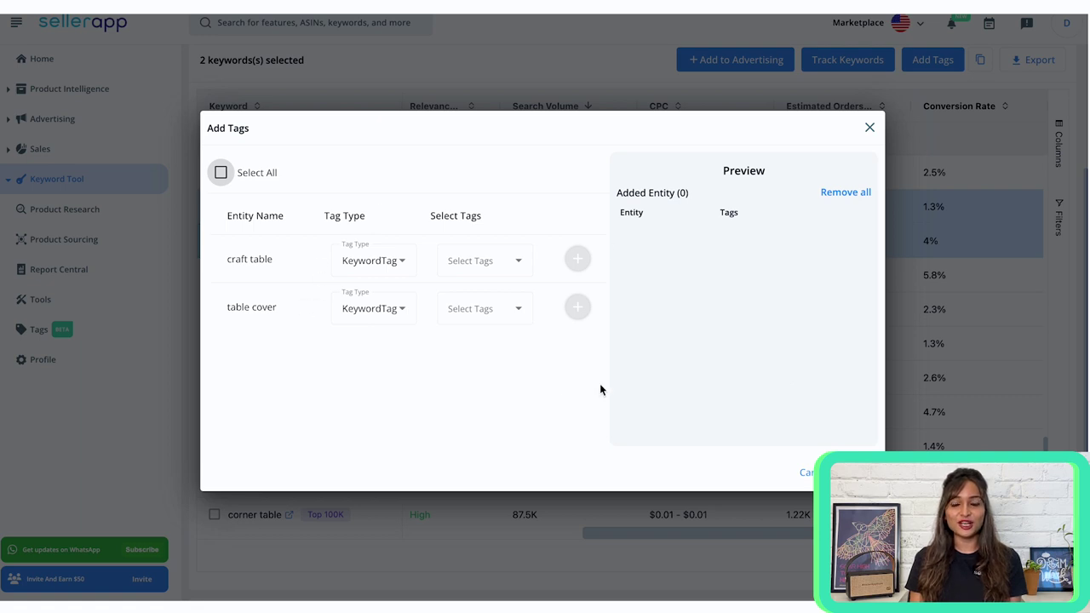
key(Escape)
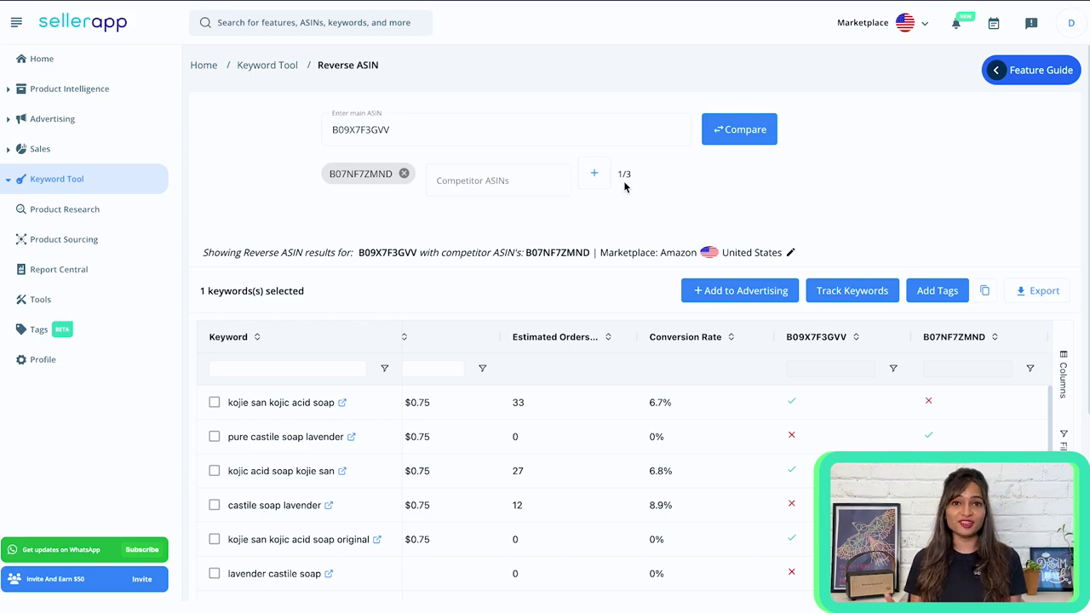
- Examine the Reverse ASIN keyword metrics and which keywords B09X7F3GVV misses compared with competitor B07NF7ZMND, including "lavender soap"
scroll(602, 218, down, 3)
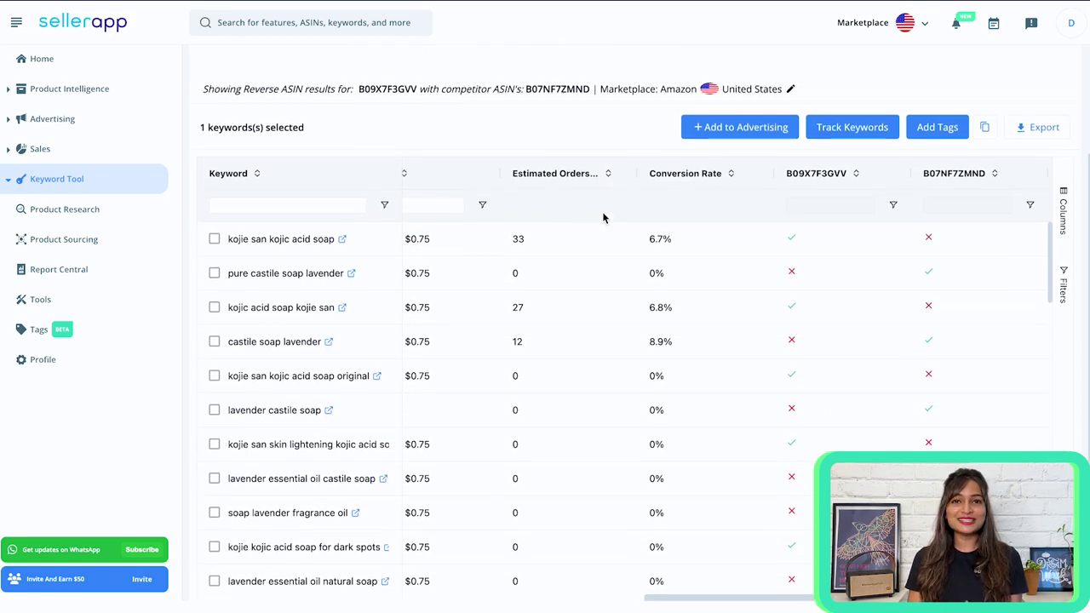
scroll(603, 218, up, 1)
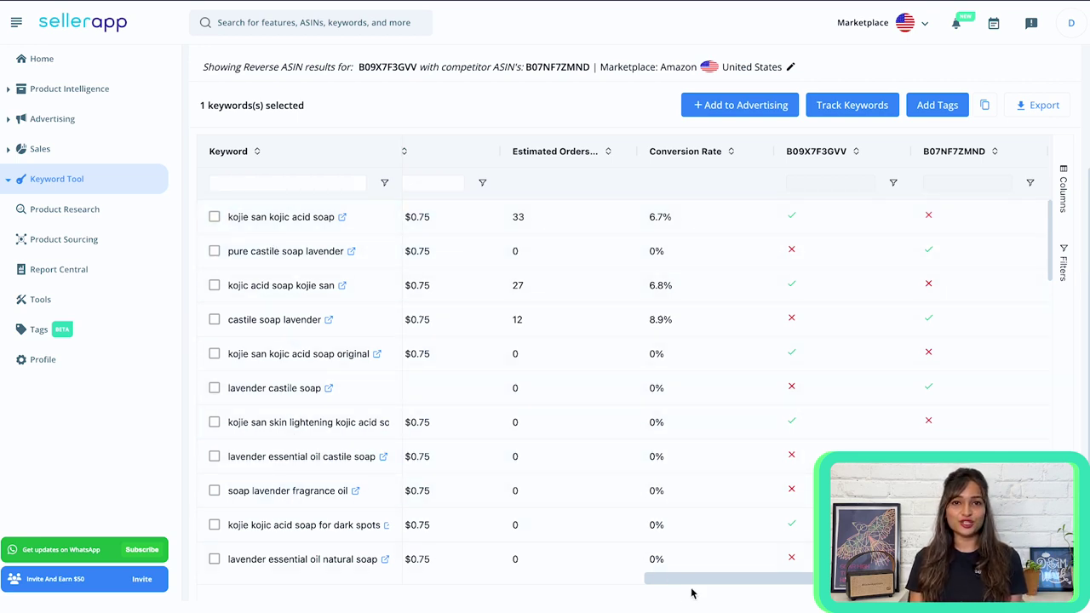
drag(696, 579, 424, 585)
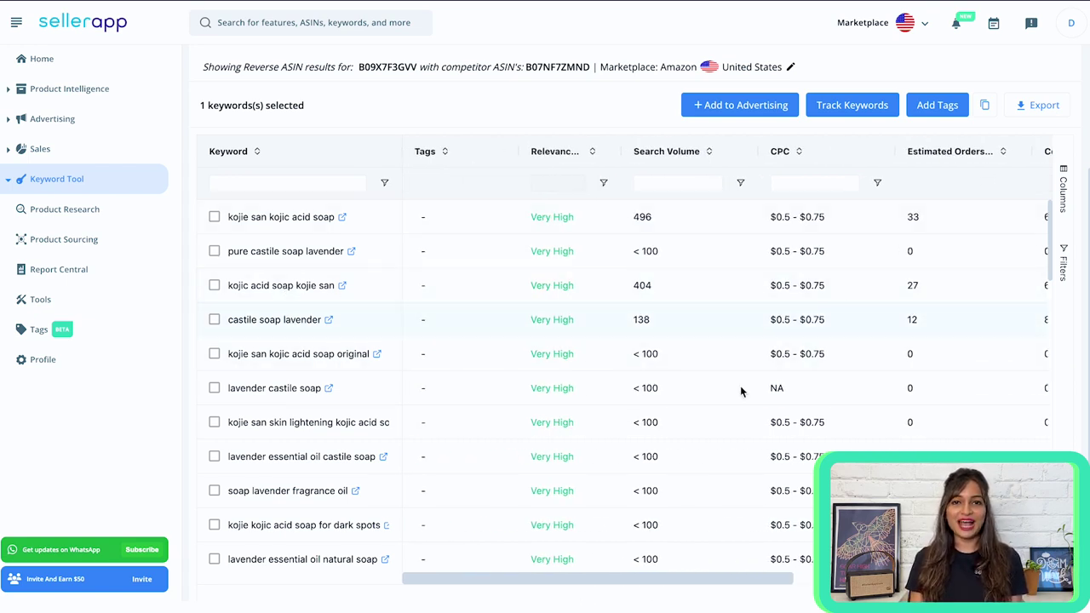
drag(577, 584, 834, 581)
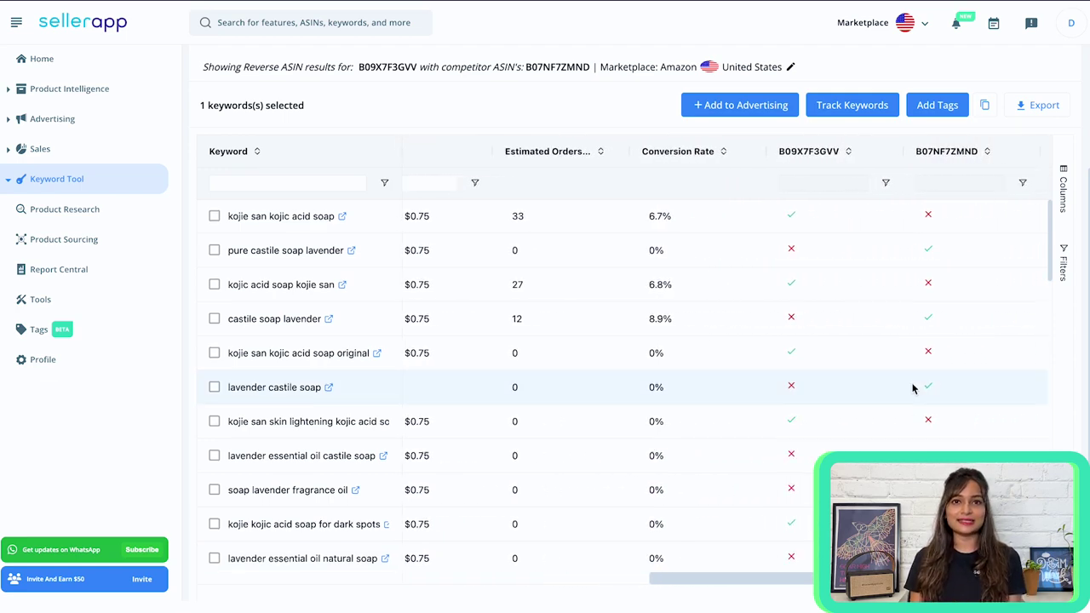
scroll(913, 388, down, 15)
scroll(913, 389, up, 2)
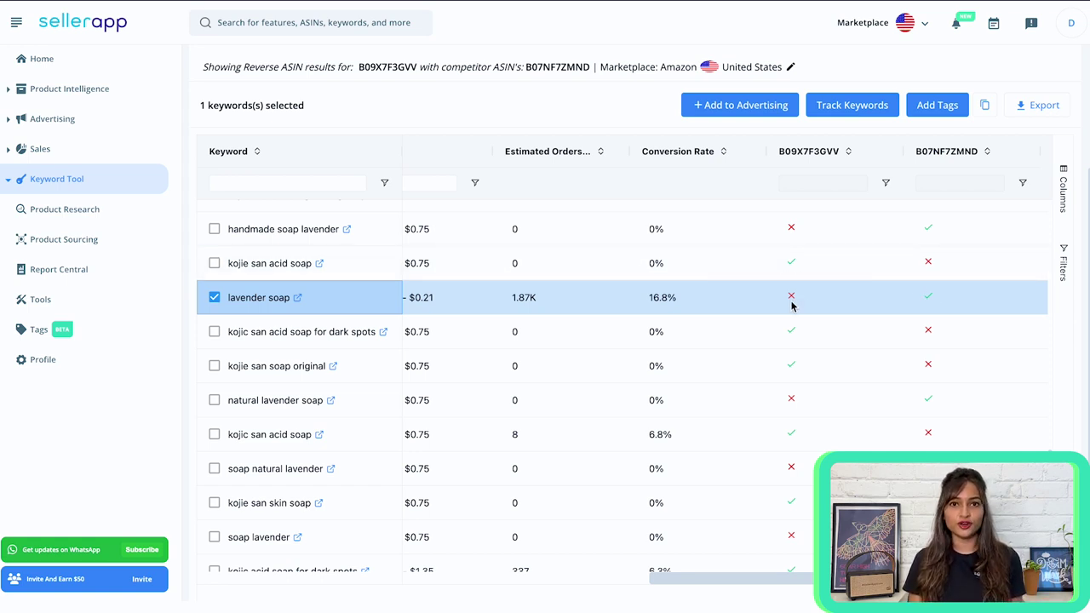
mouse_move(791, 306)
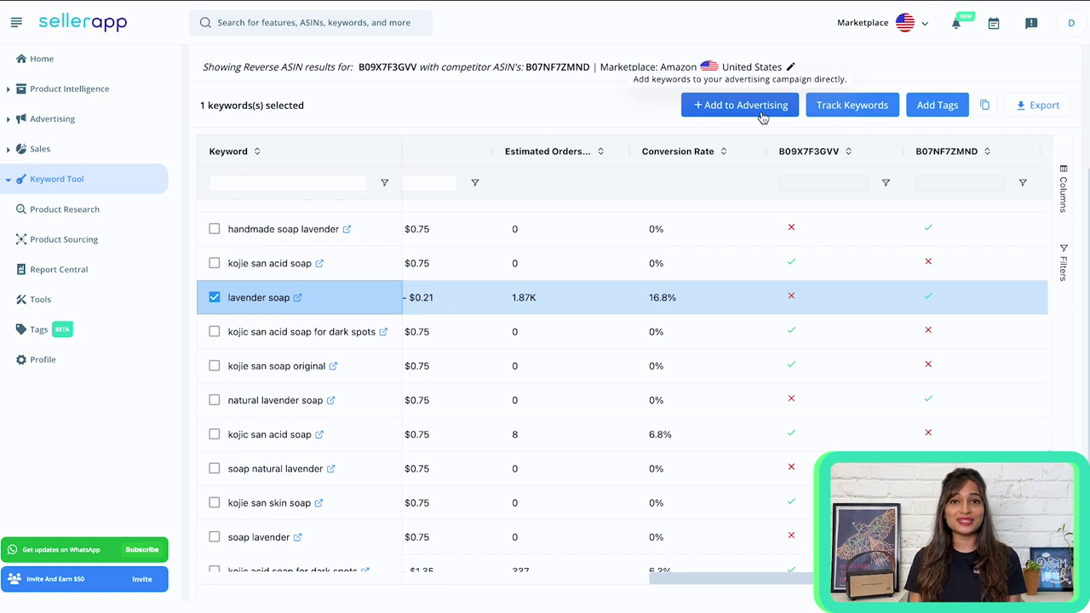
- View the tagging options for the selected keyword "lavender soap" without adding any tags
click(937, 105)
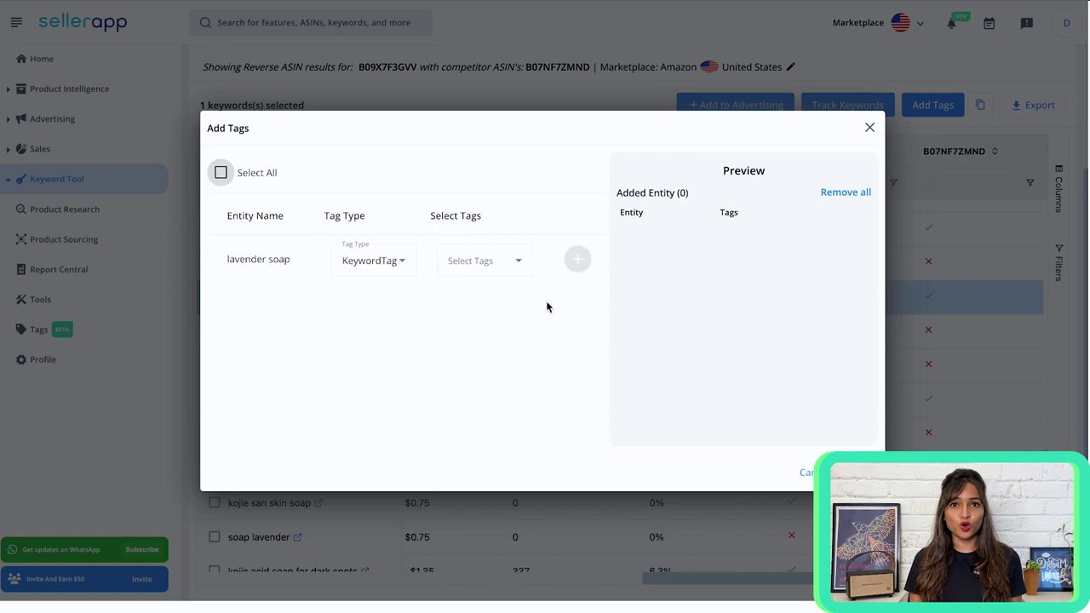
key(Escape)
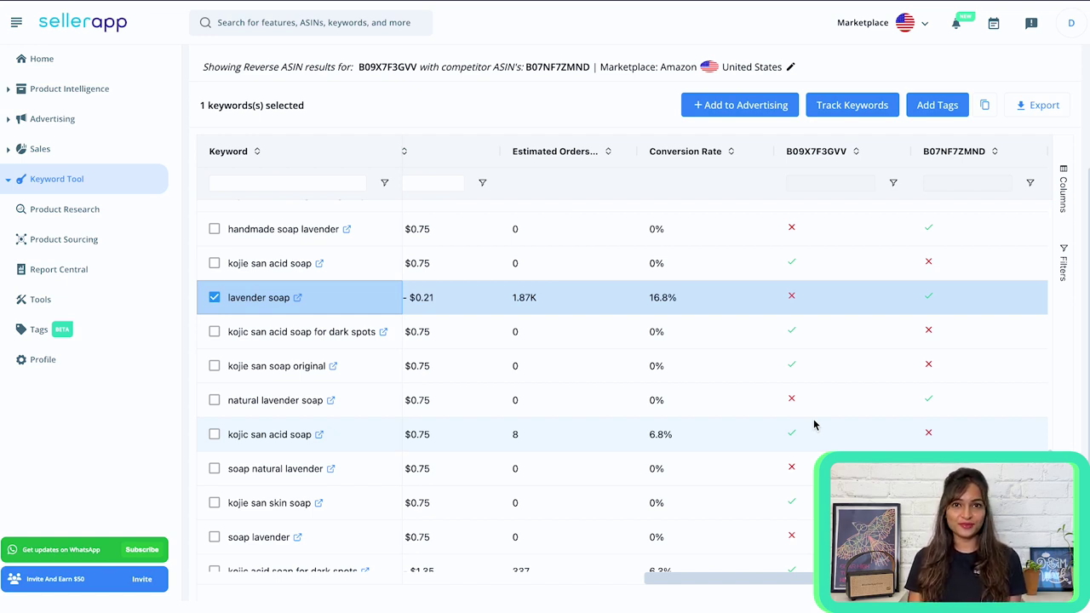
scroll(813, 425, up, 5)
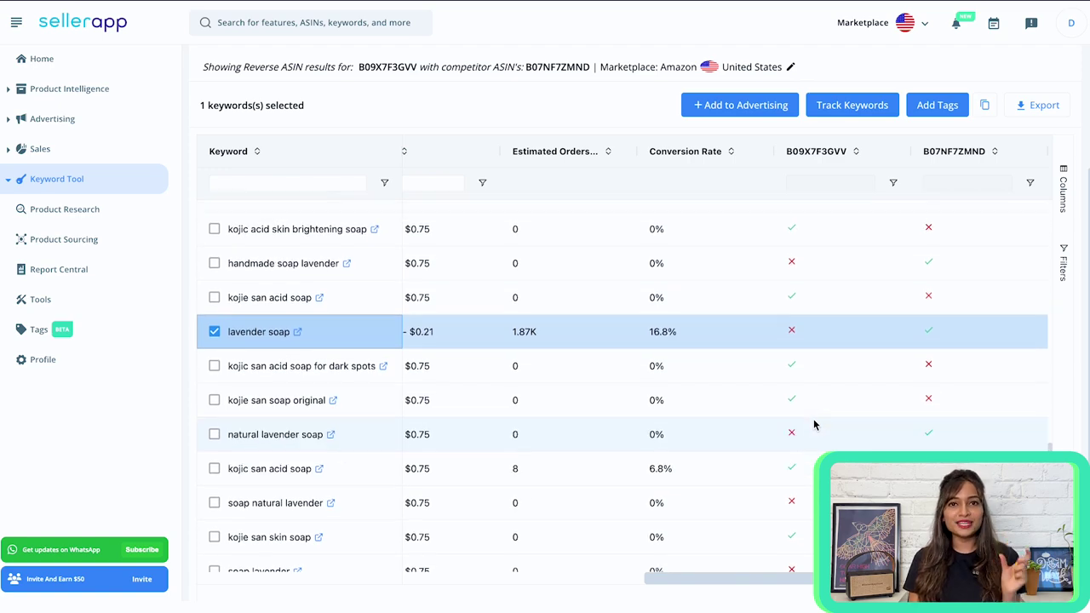
scroll(814, 425, up, 10)
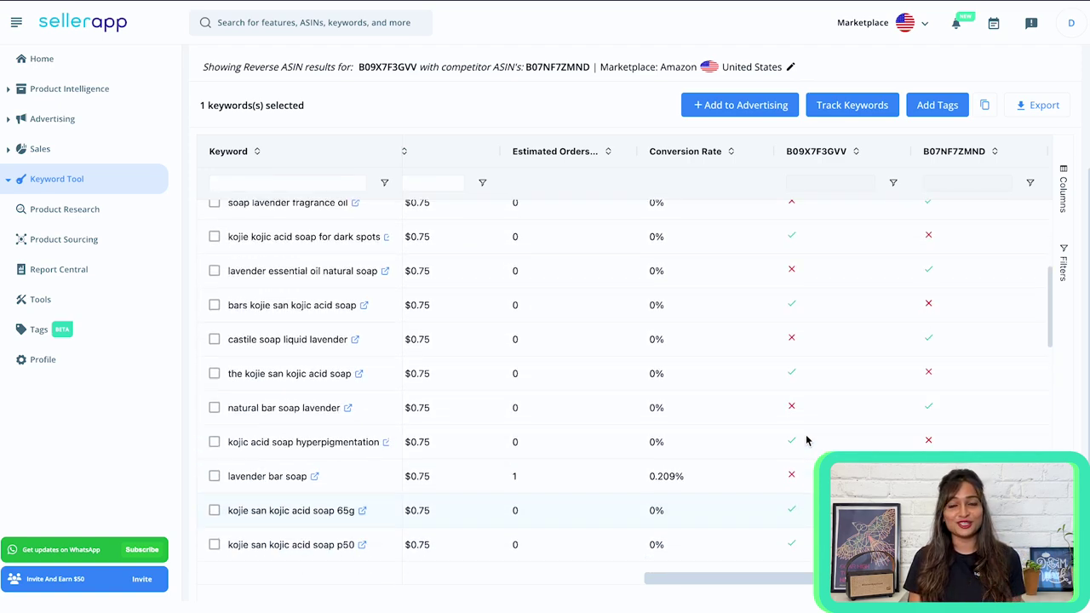
scroll(808, 440, up, 5)
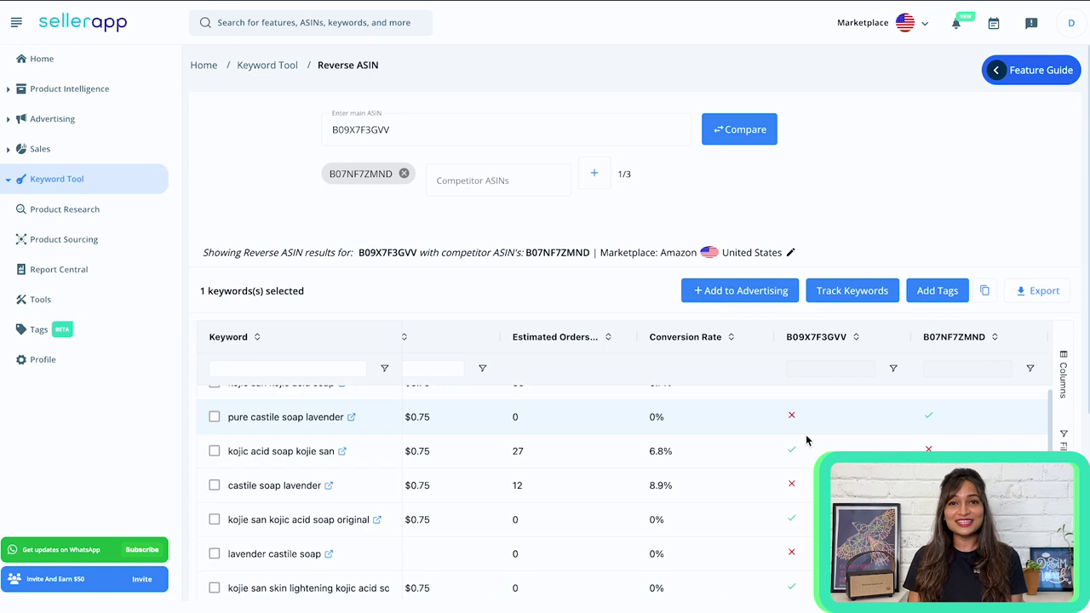